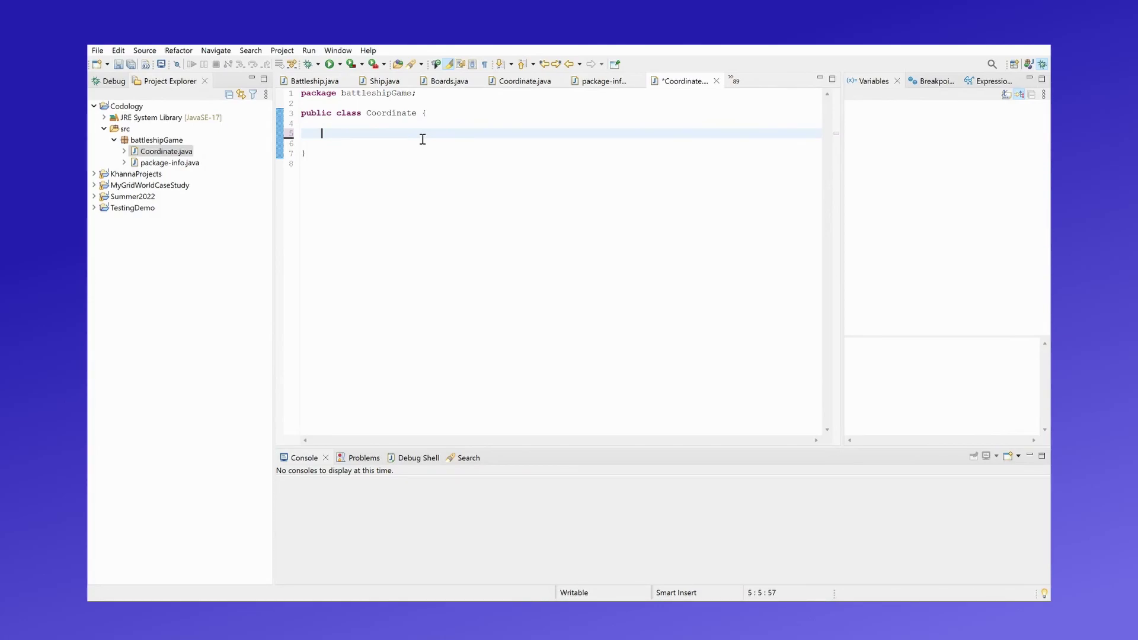
{"action": "type", "text": "private i"}
{"action": "type", "text": "nt"}
{"action": "type", "text": "xCor;"}
- Declare the fields 'private int xCor;' and 'private int yCor;' with blank lines below
{"action": "key", "text": "Return"}
{"action": "type", "text": "pri"}
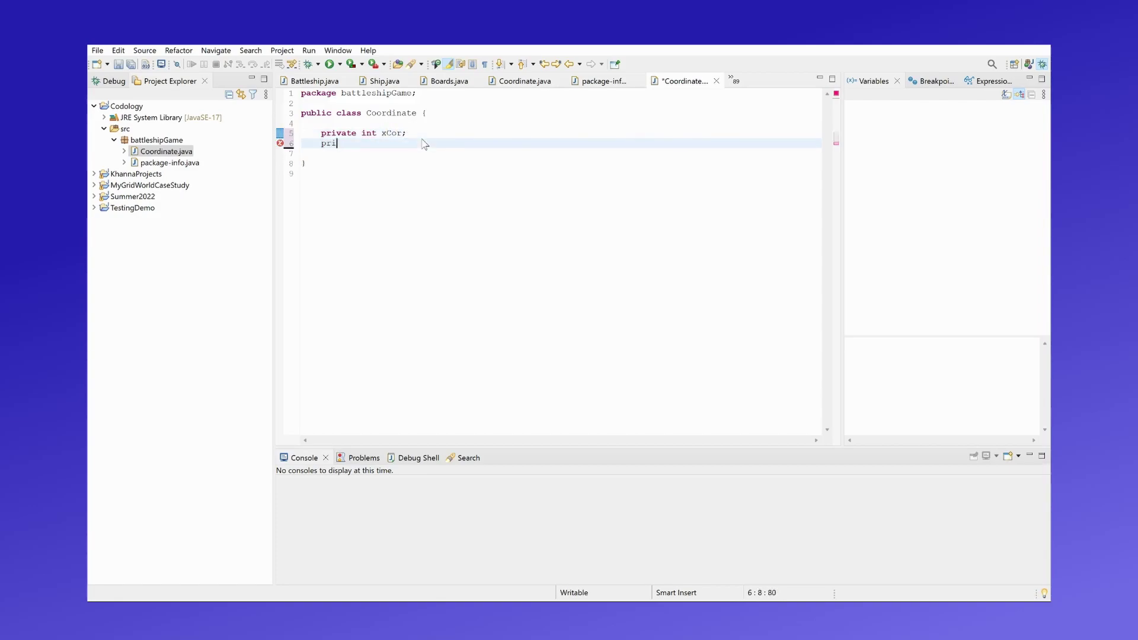
{"action": "type", "text": "vate int yCor;"}
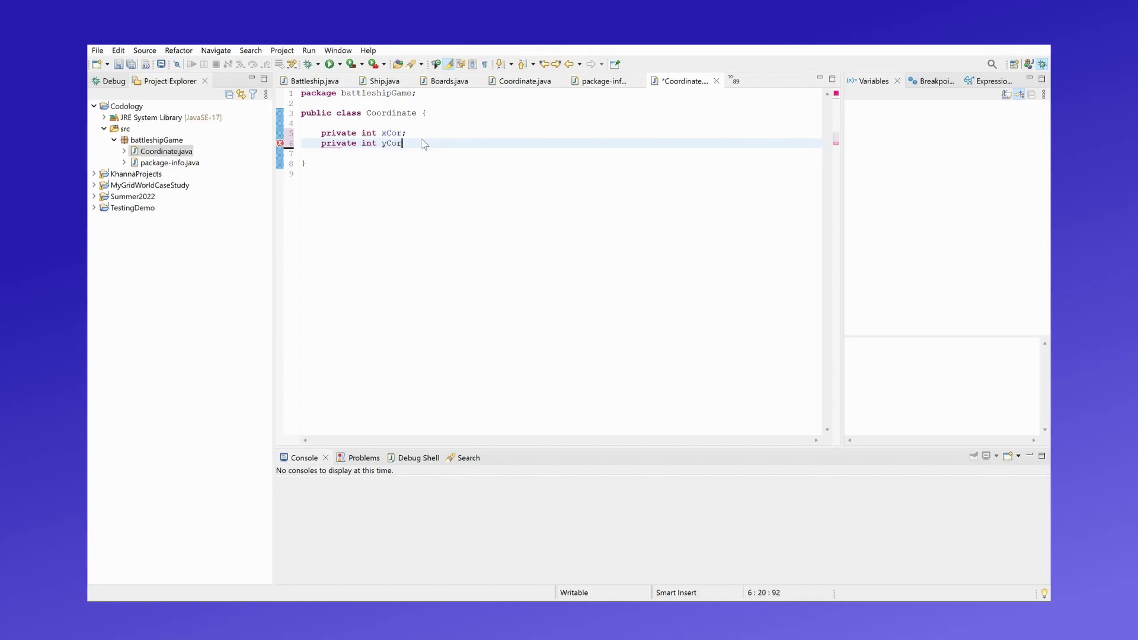
{"action": "key", "text": "Return"}
{"action": "key", "text": "Return"}
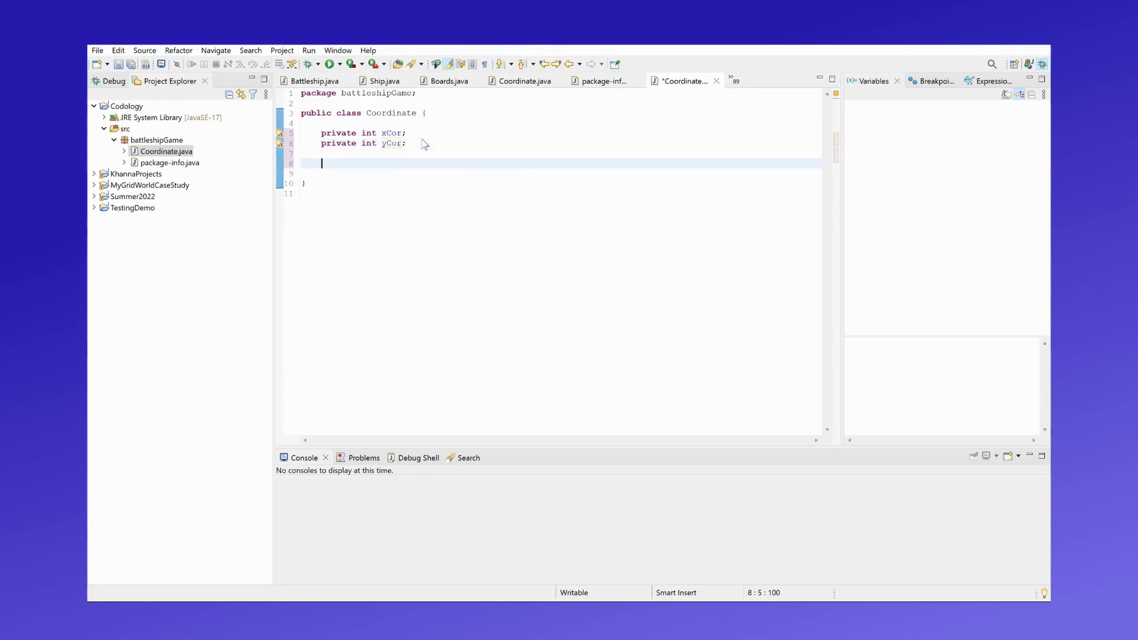
{"action": "type", "text": "public Coordina"}
{"action": "type", "text": "te() {"}
- Write 'public Coordinate()' with 'xCor = 1;' and 'yCor = 1;', then add blank lines below
{"action": "key", "text": "Return"}
{"action": "type", "text": "xCor = 1;"}
{"action": "key", "text": "Return"}
{"action": "type", "text": "yCor = 1"}
{"action": "key", "text": "Return"}
{"action": "key", "text": "BackSpace"}
{"action": "key", "text": "BackSpace"}
{"action": "type", "text": ";"}
{"action": "key", "text": "Down"}
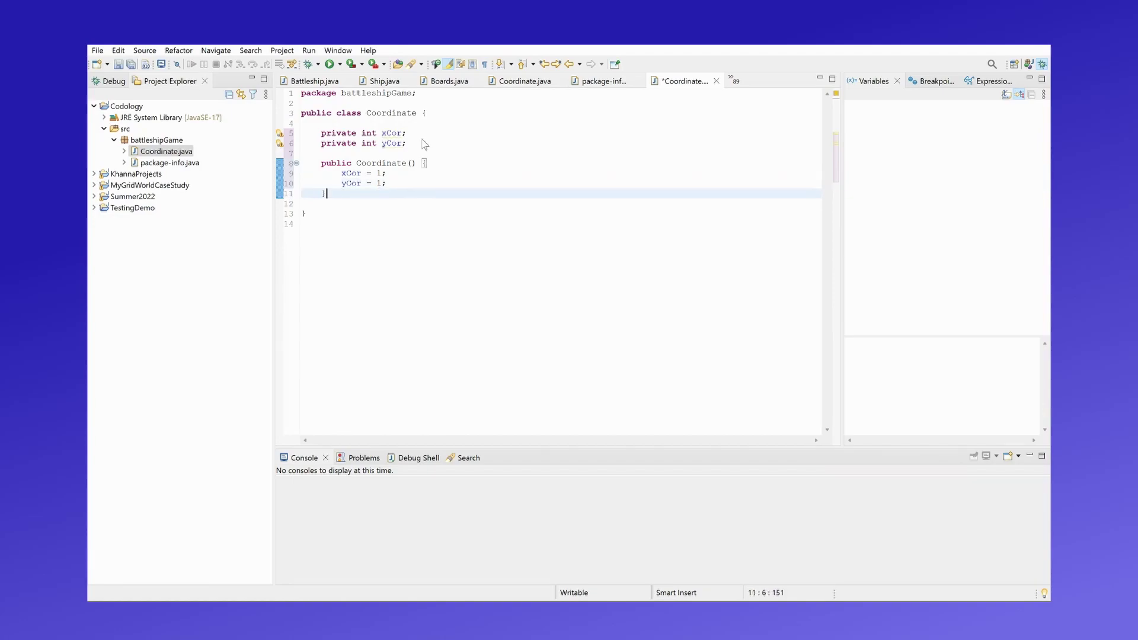
{"action": "key", "text": "Return"}
{"action": "key", "text": "Return"}
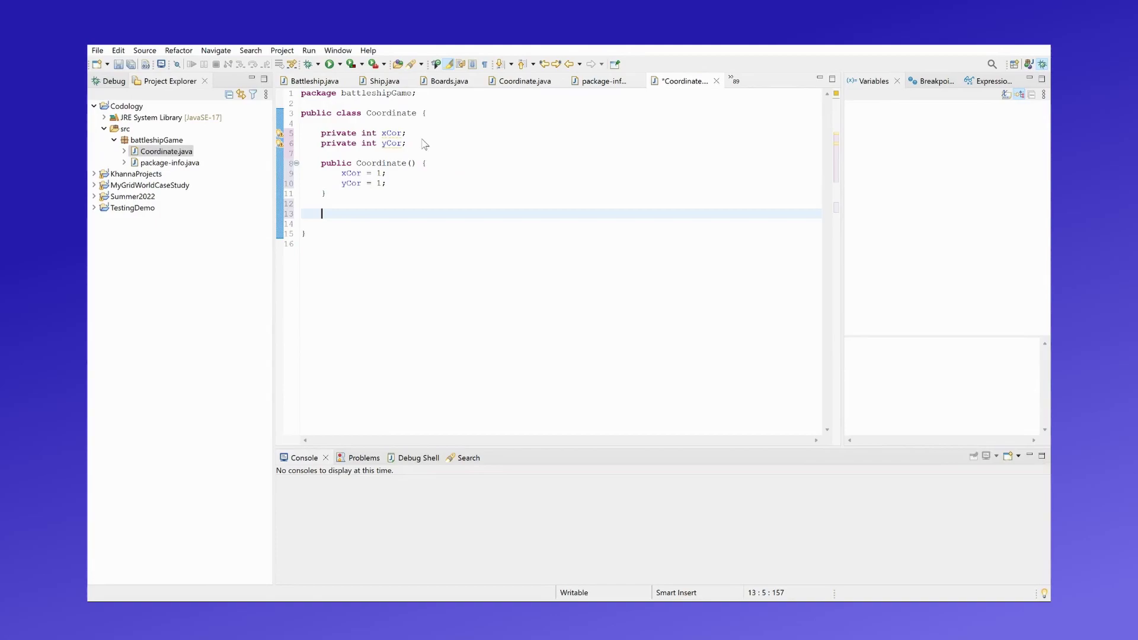
{"action": "type", "text": "public Coordinate (int x, int y) {"}
- Write 'public Coordinate(int x, int y)' assigning 'xCor = x;' and 'yCor = y;'
{"action": "key", "text": "Return"}
{"action": "type", "text": "xCor = x;"}
{"action": "key", "text": "Return"}
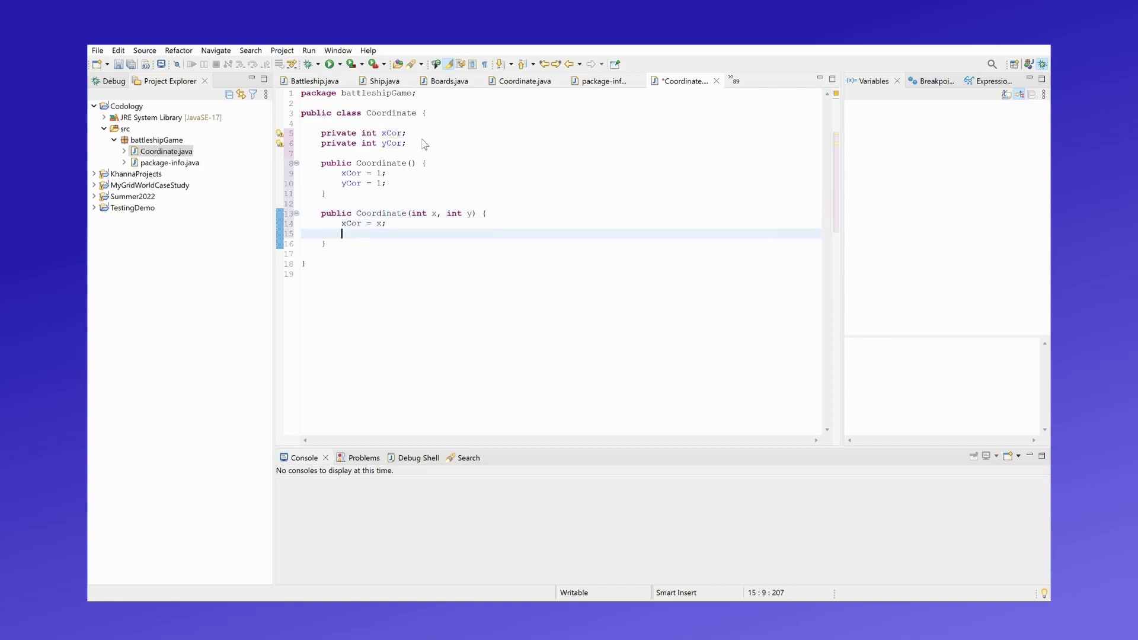
{"action": "type", "text": "yCor = y;"}
{"action": "key", "text": "Return"}
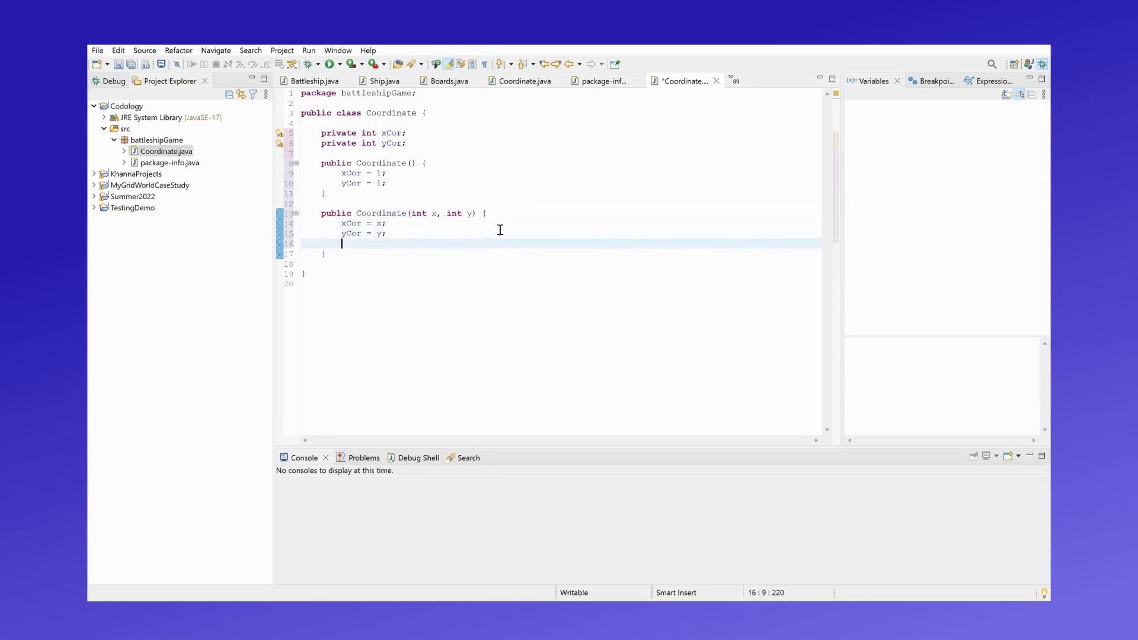
{"action": "left_click", "coordinate": [424, 264]}
{"action": "key", "text": "Return"}
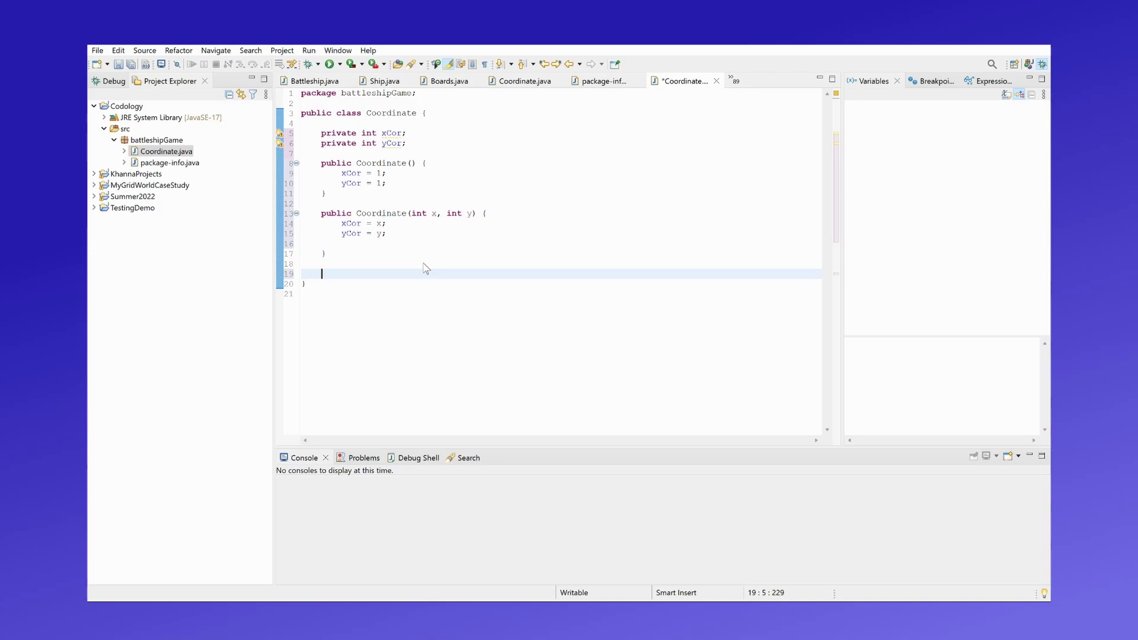
{"action": "type", "text": "public int getX() {"}
- Write a getX() method that returns xCor
{"action": "key", "text": "Return"}
{"action": "type", "text": "get"}
{"action": "key", "text": "BackSpace"}
{"action": "key", "text": "BackSpace"}
{"action": "key", "text": "BackSpace"}
{"action": "type", "text": "return xCor"}
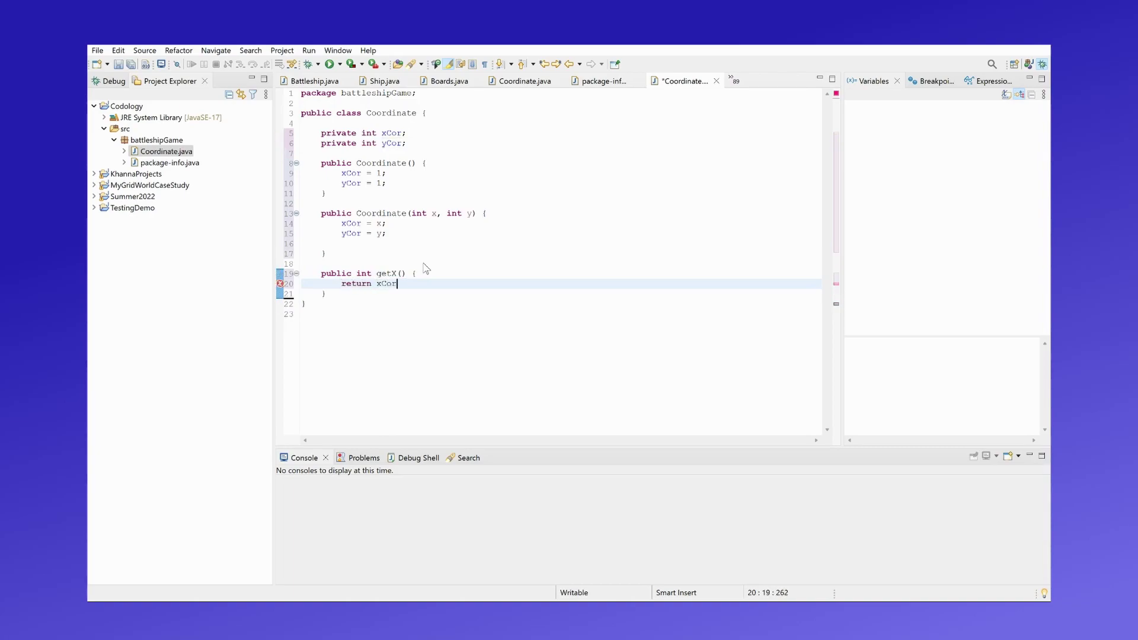
{"action": "type", "text": ";"}
{"action": "key", "text": "Down"}
- Duplicate getX() and rename the copy to getY(), leaving its return reading xyCor
{"action": "left_click_drag", "start_coordinate": [349, 291], "coordinate": [323, 273]}
{"action": "key", "text": "ctrl+c"}
{"action": "left_click", "coordinate": [351, 297]}
{"action": "key", "text": "ctrl+v"}
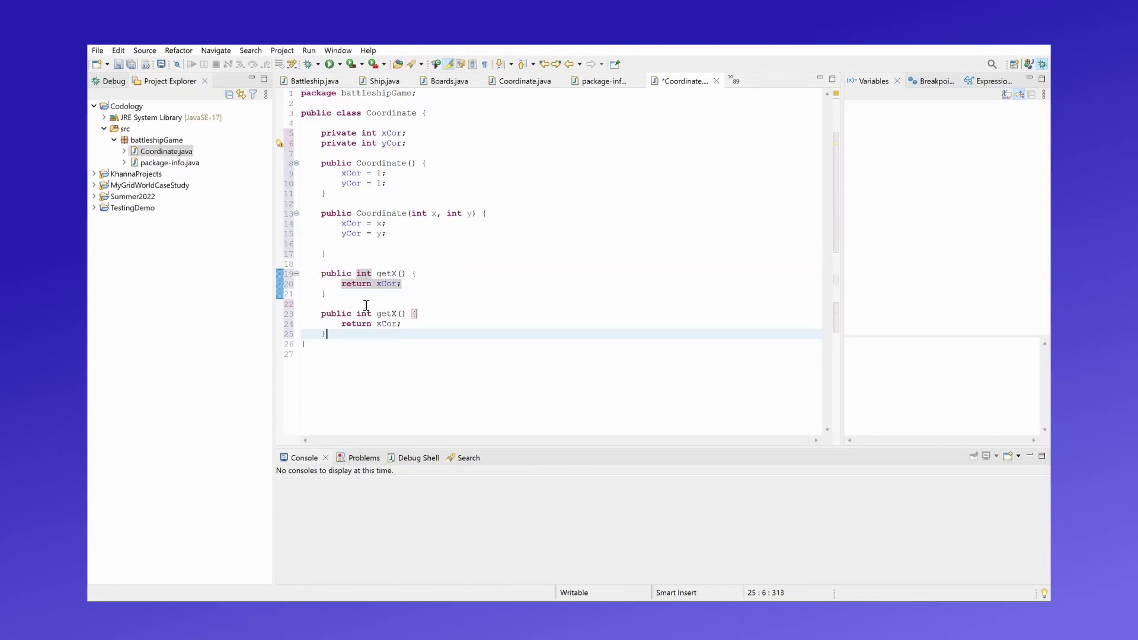
{"action": "left_click", "coordinate": [397, 314]}
{"action": "key", "text": "BackSpace"}
{"action": "type", "text": "Y"}
{"action": "left_click", "coordinate": [383, 325]}
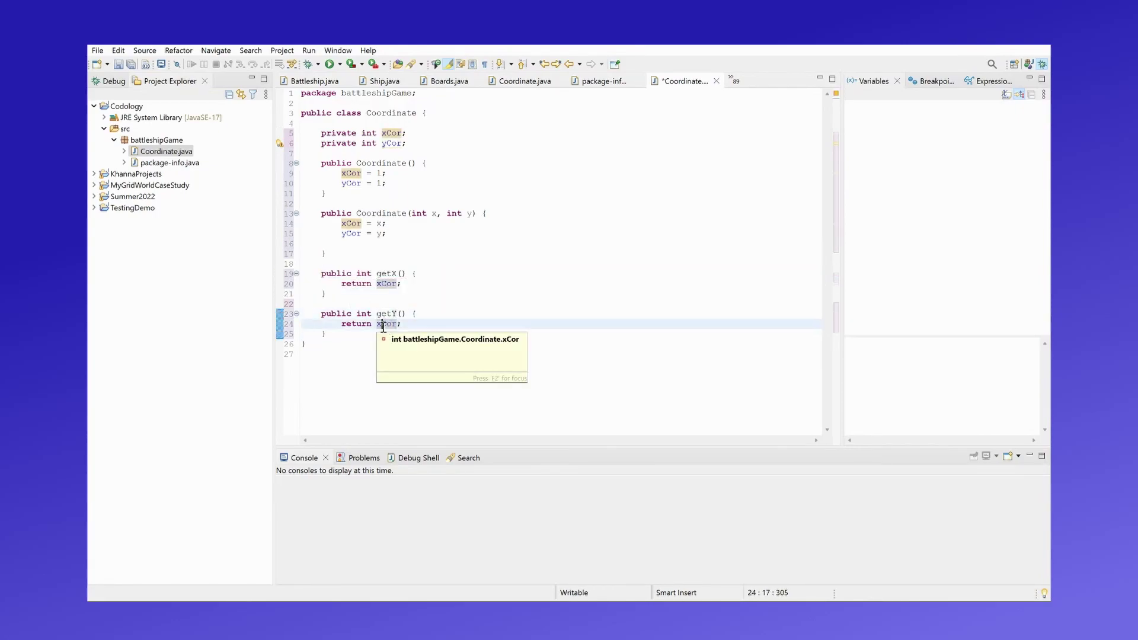
{"action": "type", "text": "y"}
{"action": "left_click", "coordinate": [383, 333]}
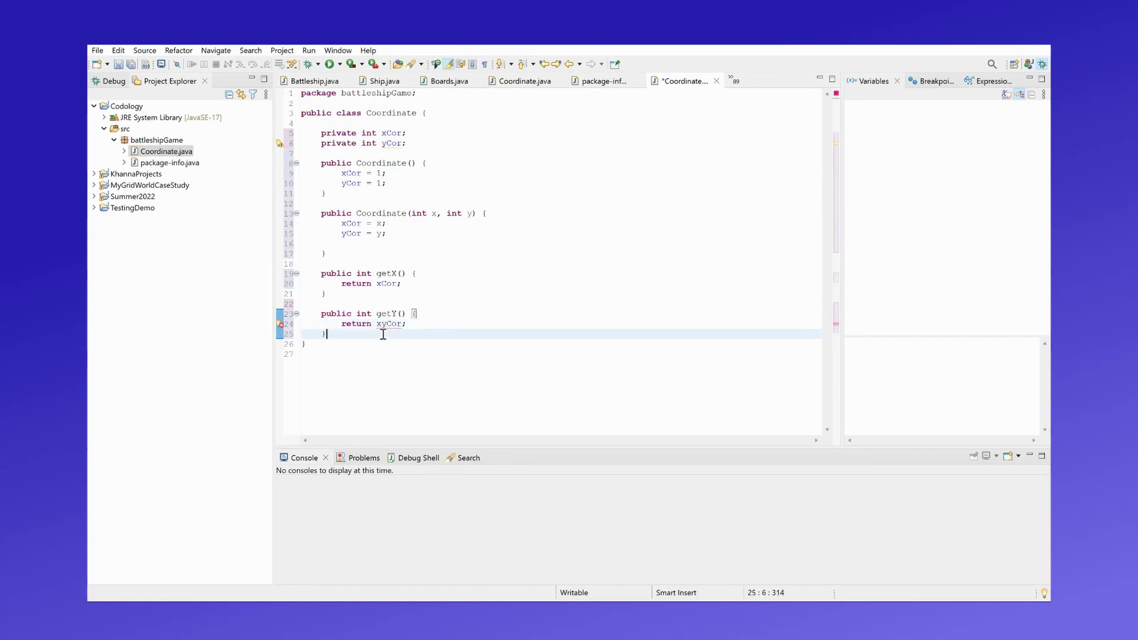
{"action": "key", "text": "Return"}
{"action": "key", "text": "Return"}
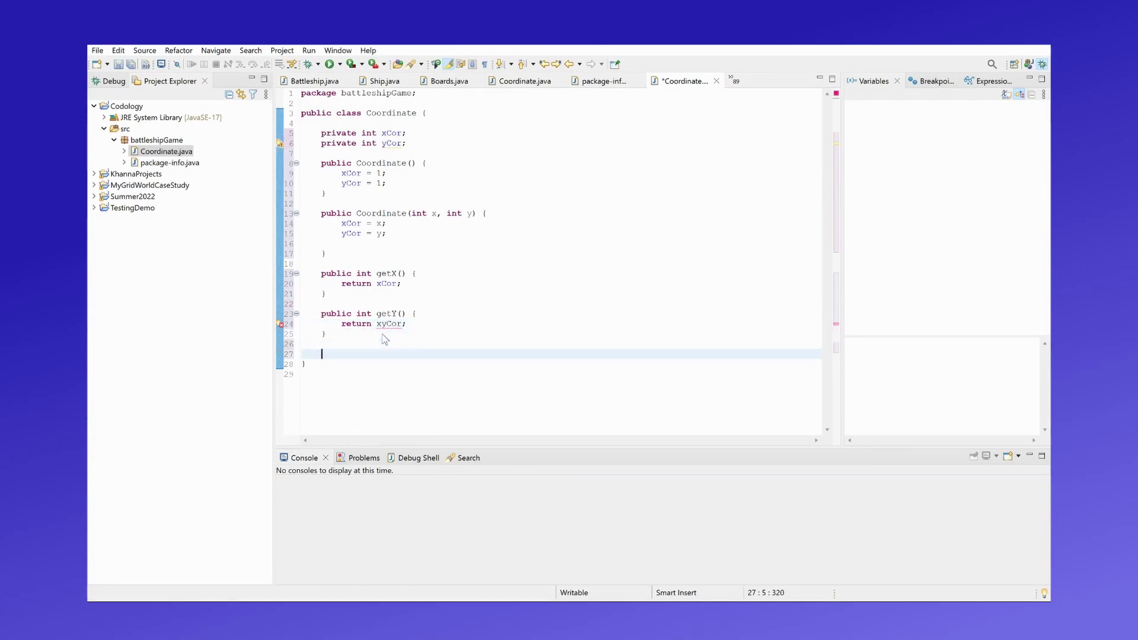
{"action": "type", "text": "public String tpStri"}
- Start 'public String toString()' returning "(" + xCor + ", " + yCor + ")"
{"action": "key", "text": "BackSpace"}
{"action": "key", "text": "BackSpace"}
{"action": "key", "text": "BackSpace"}
{"action": "type", "text": "oString"}
{"action": "type", "text": "() {"}
{"action": "key", "text": "Return"}
{"action": "type", "text": "ret"}
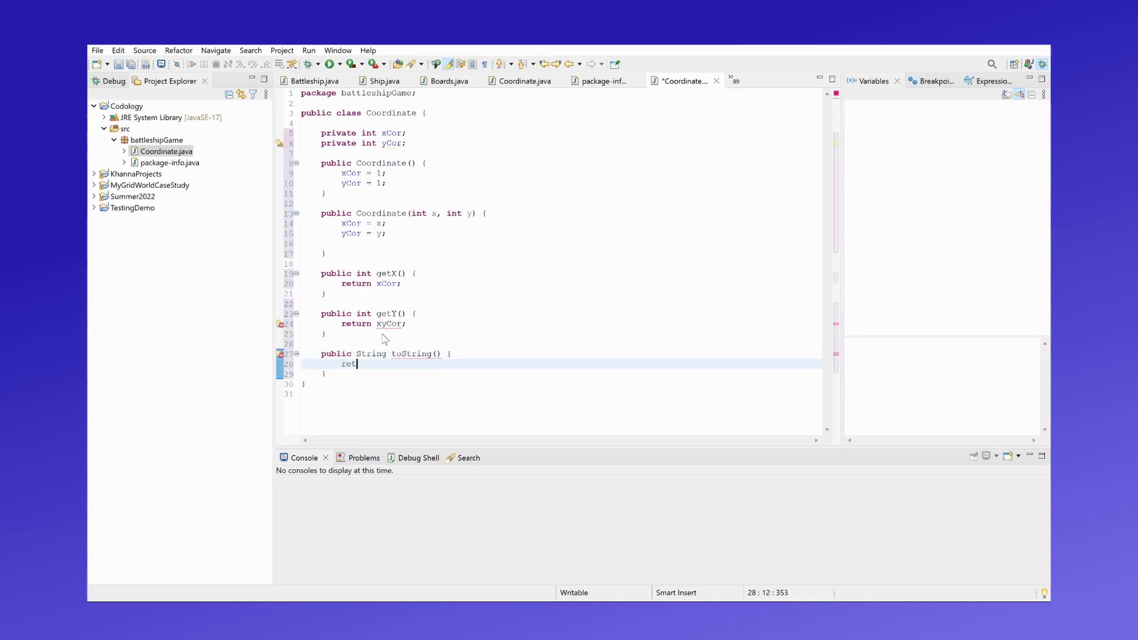
{"action": "type", "text": "urn \"("}
{"action": "type", "text": "\" + xCor "}
{"action": "type", "text": "+ \", "}
{"action": "type", "text": "\" + yCor + \")\";"}
- Delete the stray 'x' from 'xyCor' in getY()
{"action": "left_click", "coordinate": [382, 325]}
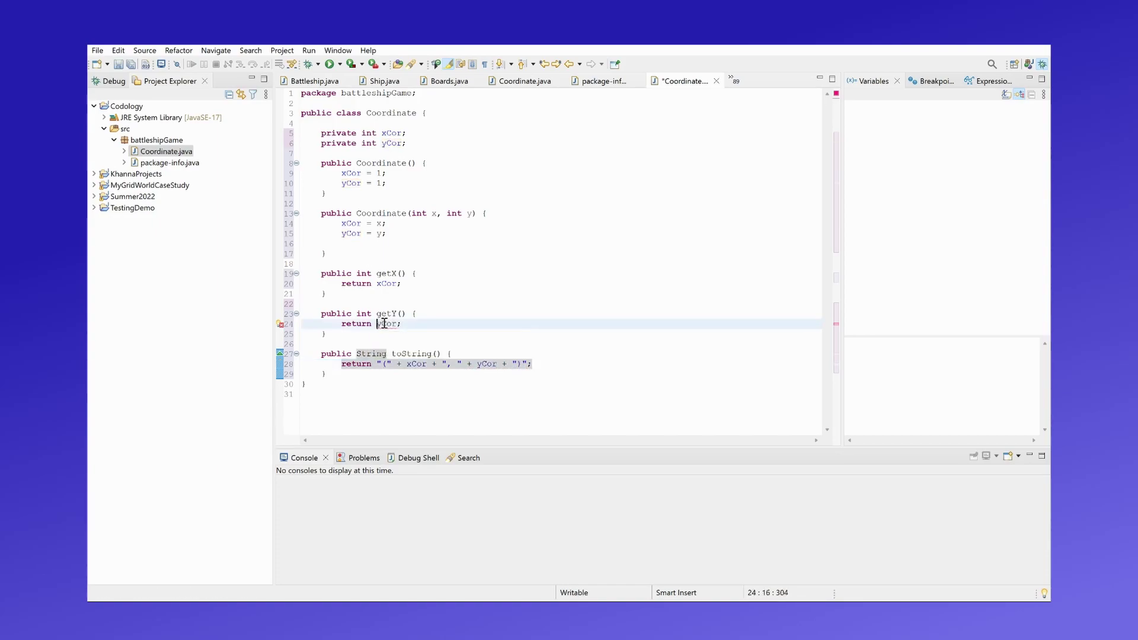
{"action": "key", "text": "BackSpace"}
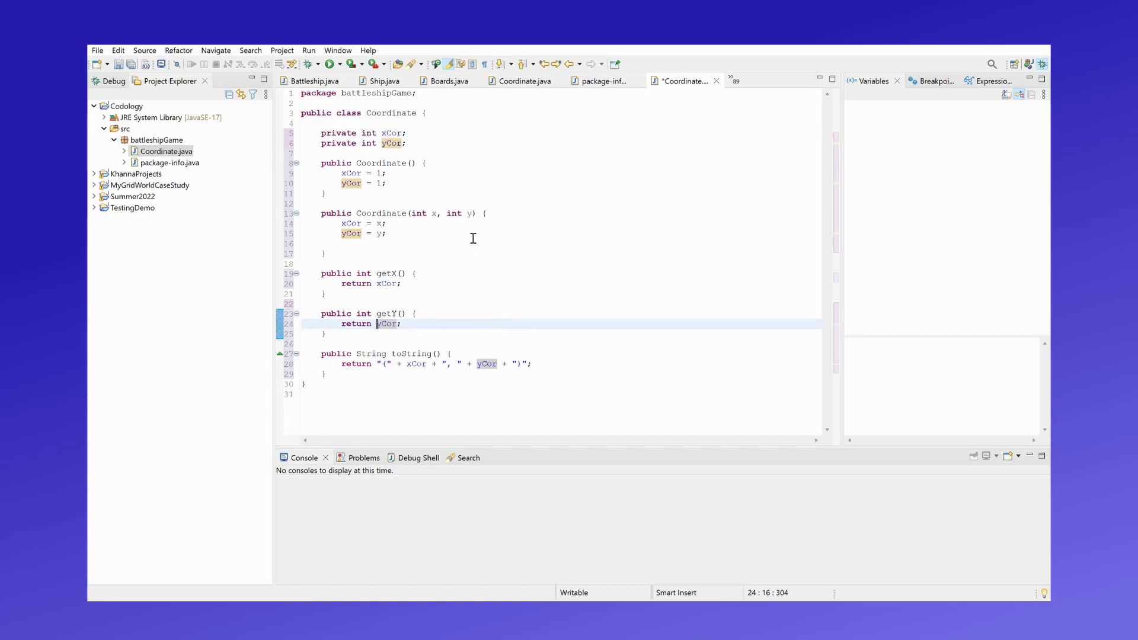